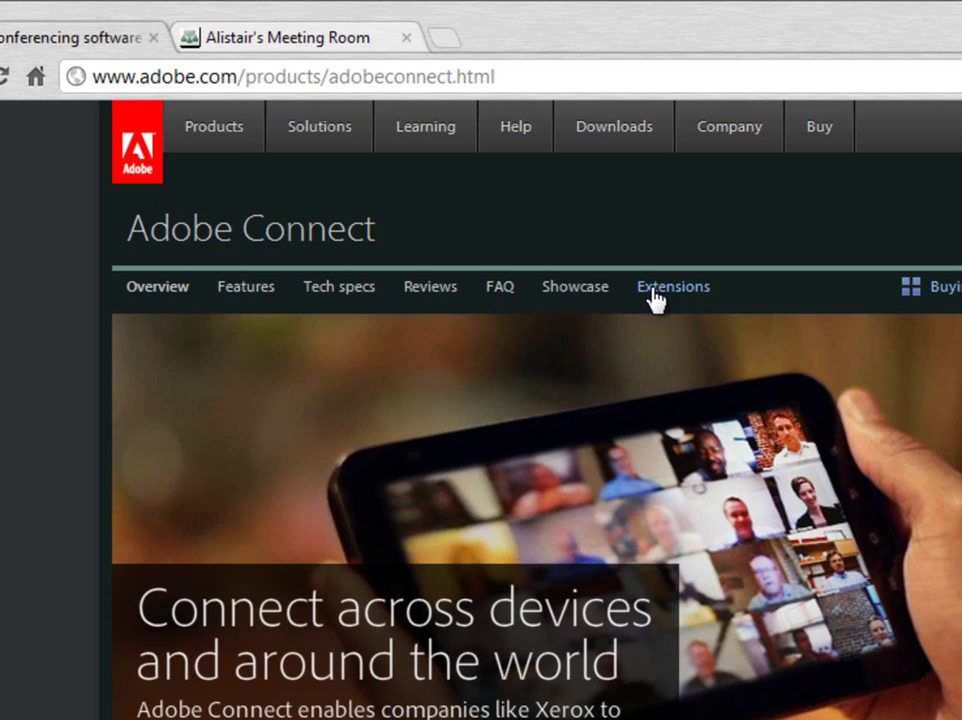
pyautogui.click(675, 80)
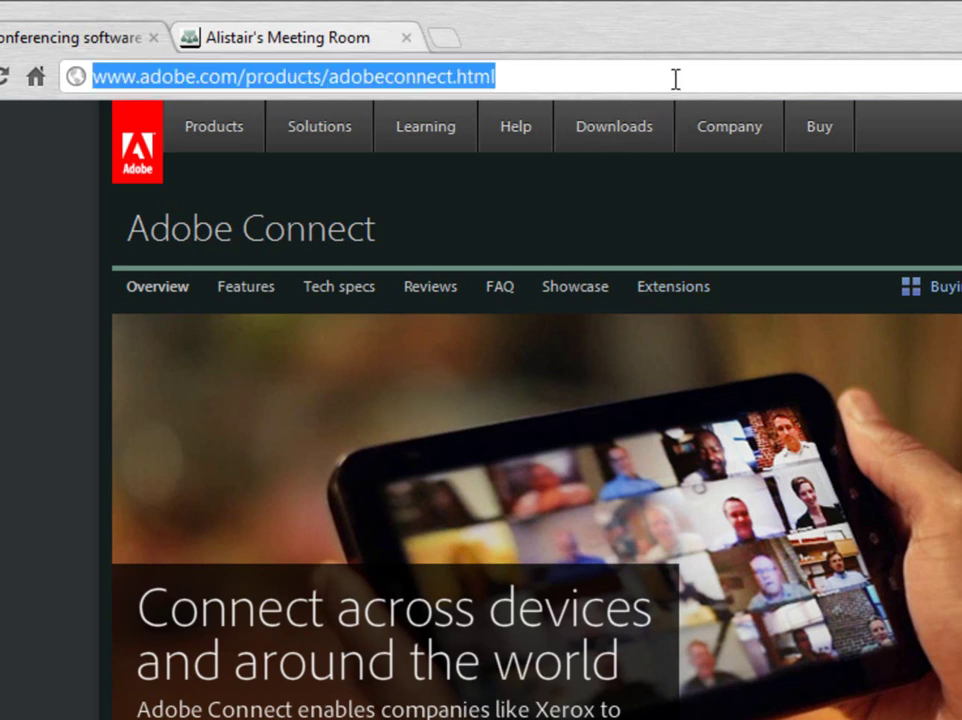
pyautogui.write('www.adobec')
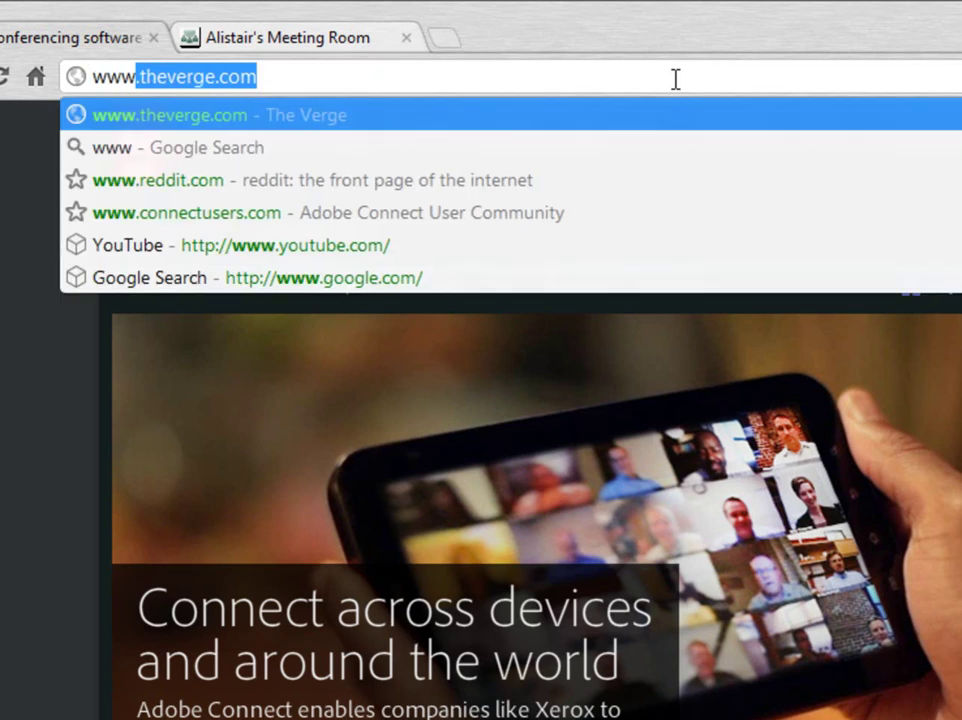
pyautogui.write('onnect.co')
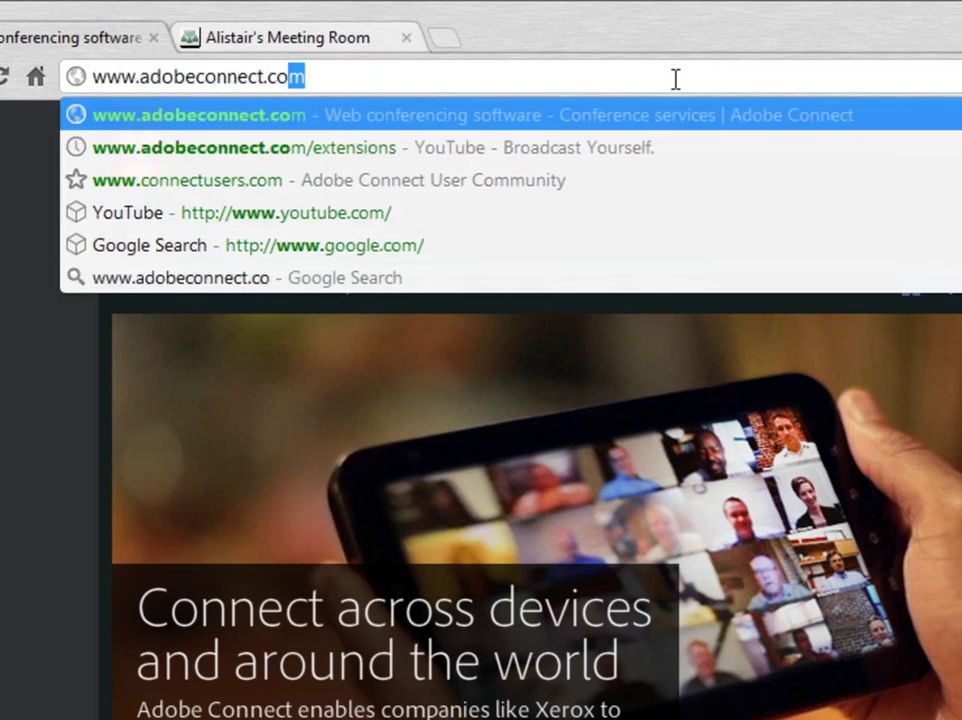
pyautogui.write('m/extension')
pyautogui.press('BackSpace')
pyautogui.press('BackSpace')
pyautogui.press('BackSpace')
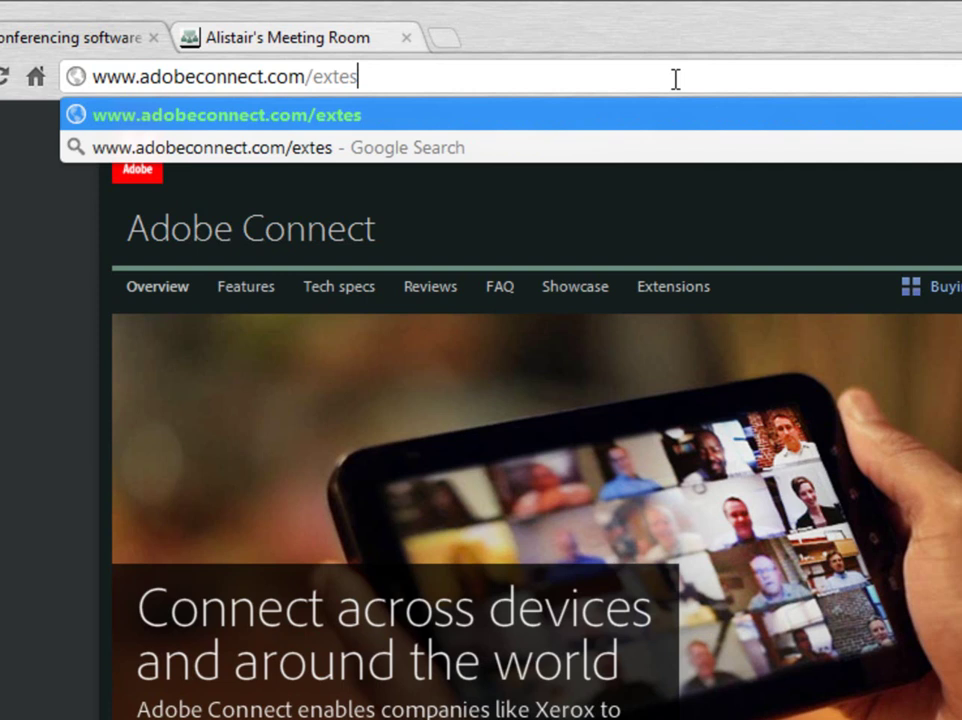
pyautogui.press('BackSpace')
pyautogui.write('nsion')
pyautogui.press('Return')
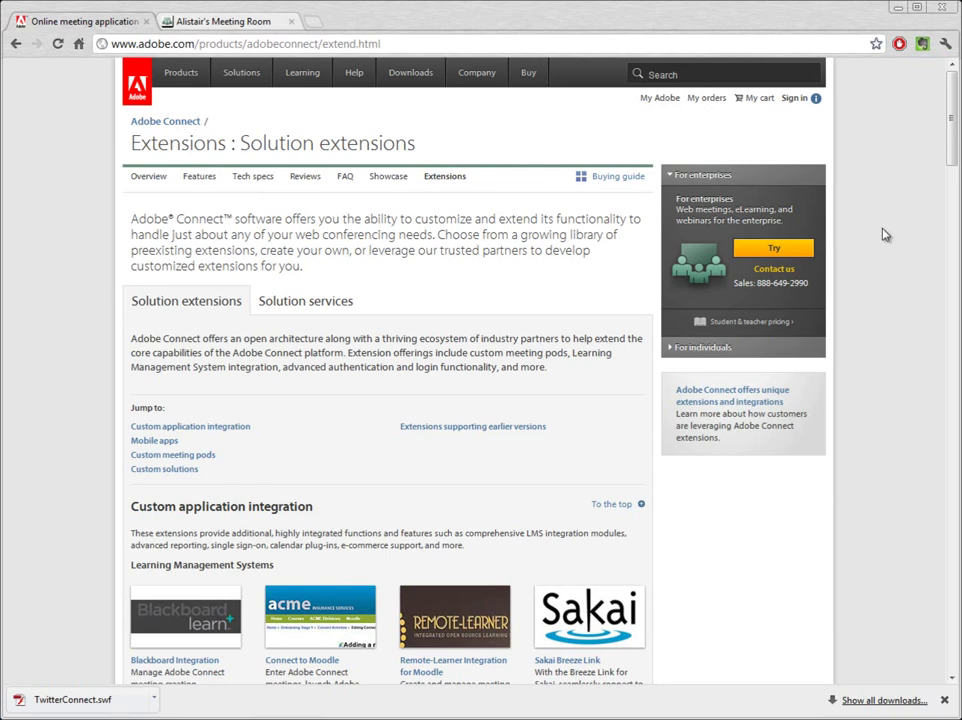
# Open the details of the TwitterConnect extension among the custom meeting pods.
pyautogui.moveTo(955, 150); pyautogui.dragTo(947, 285)
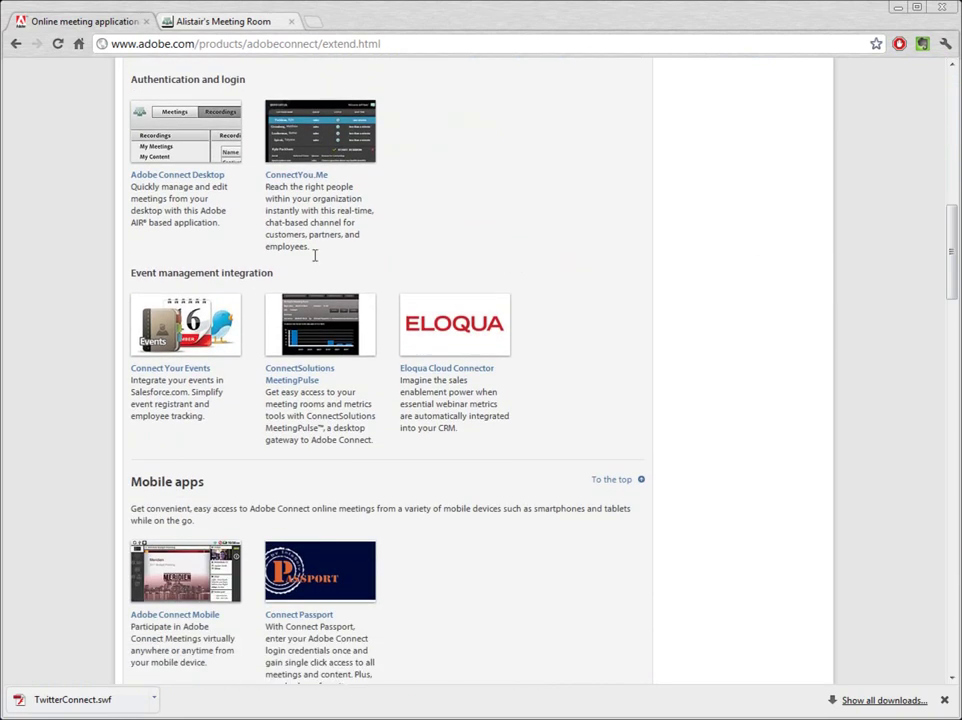
pyautogui.moveTo(955, 247); pyautogui.dragTo(953, 349)
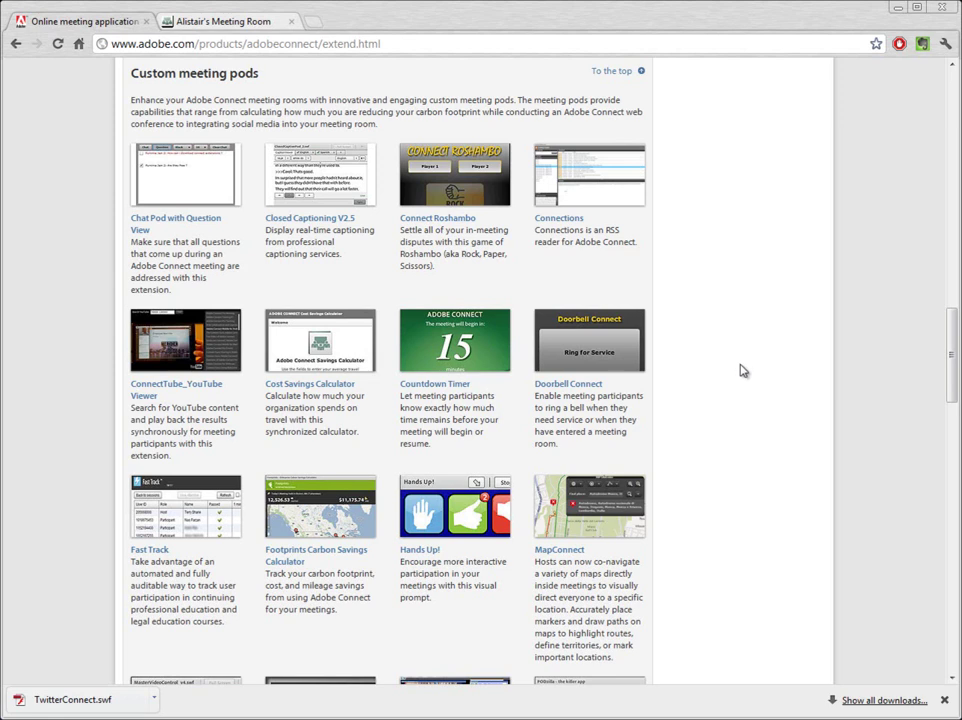
pyautogui.scroll(-3, 741, 380)
pyautogui.scroll(-5, 741, 385)
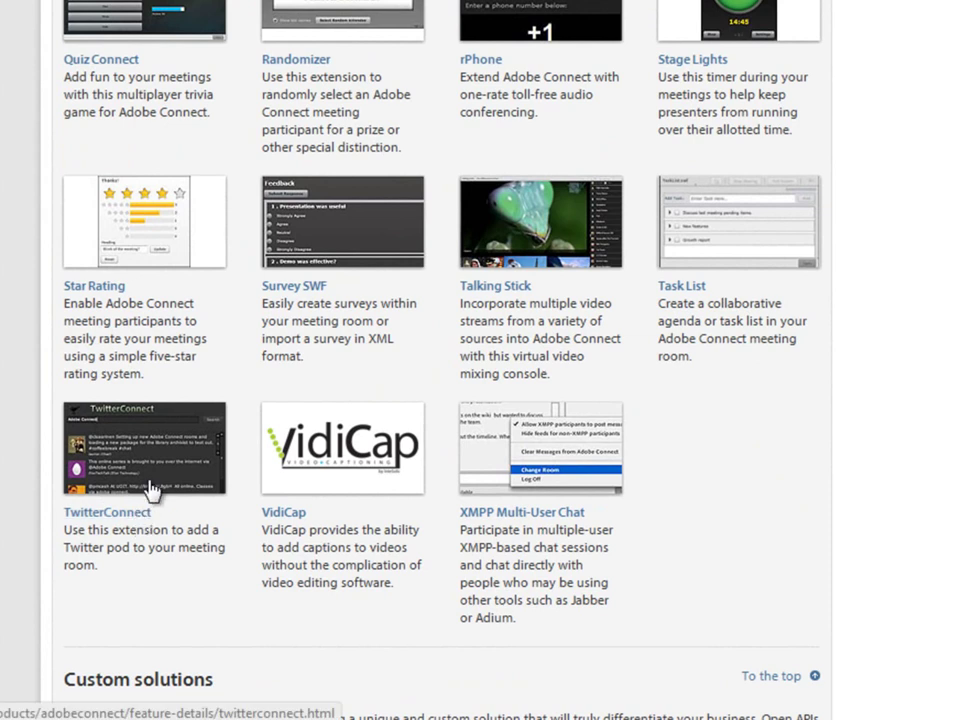
pyautogui.click(152, 490)
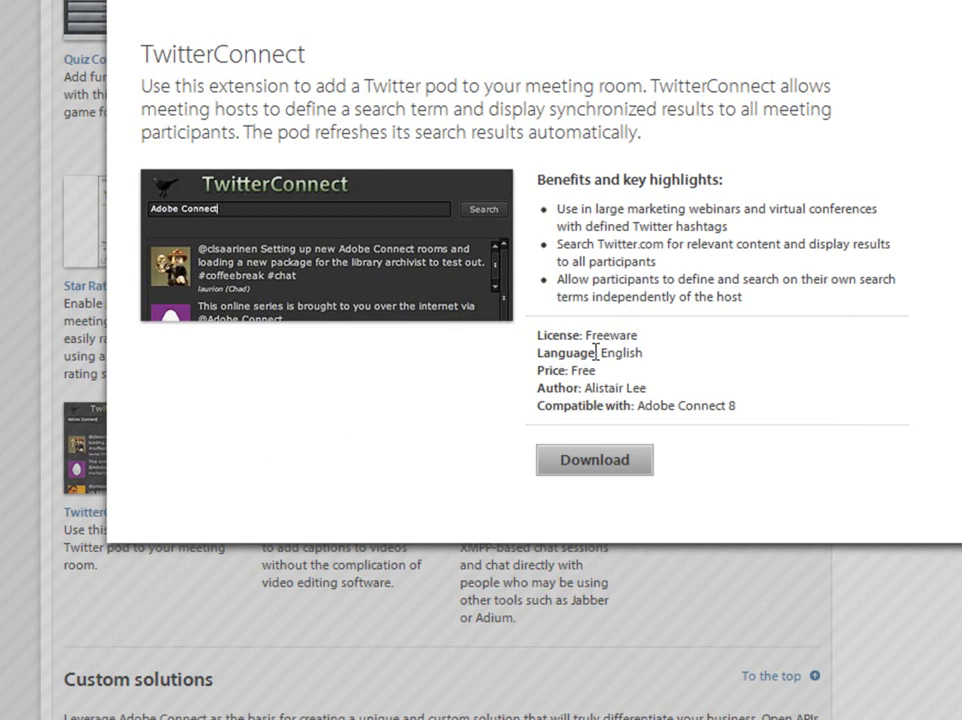
# Download TwitterConnect to the Downloads folder as a Shockwave Flash file and close the extension's details.
pyautogui.click(594, 461)
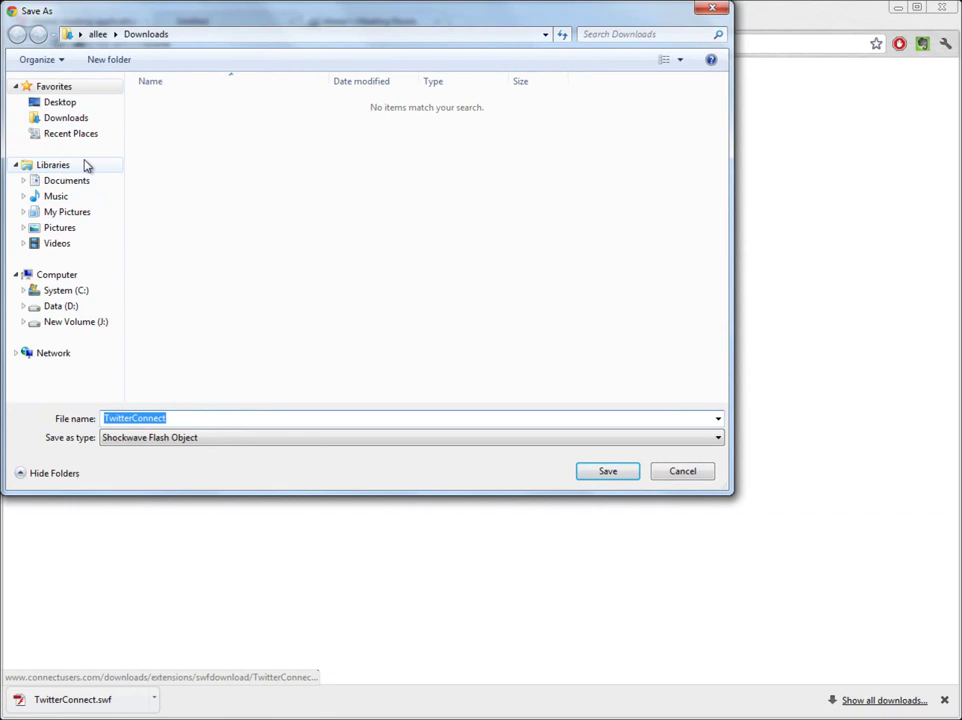
pyautogui.click(616, 478)
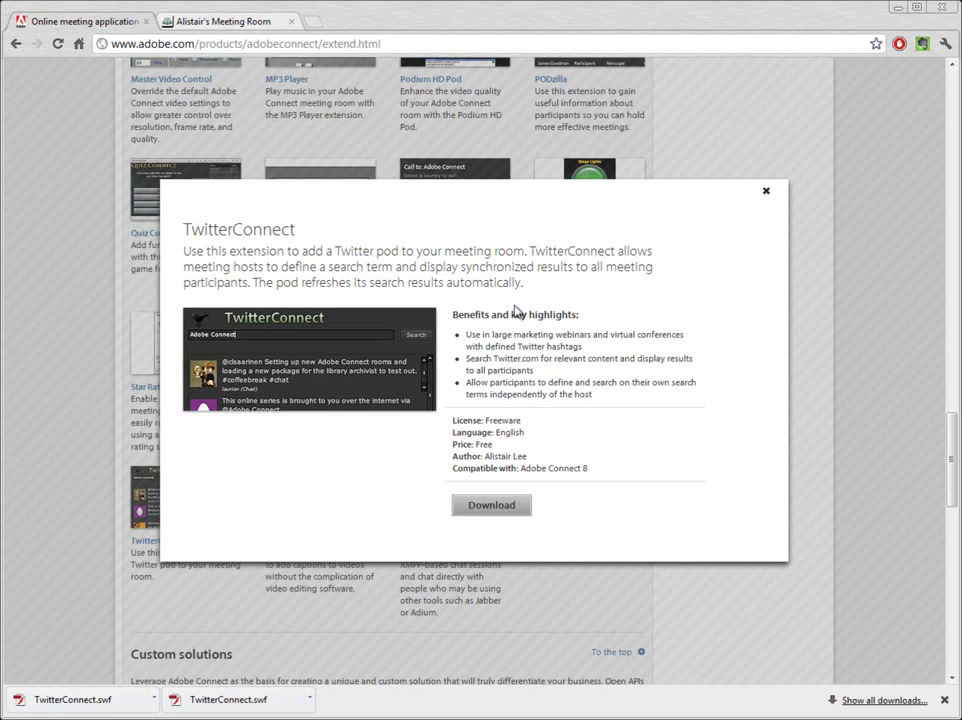
pyautogui.click(766, 194)
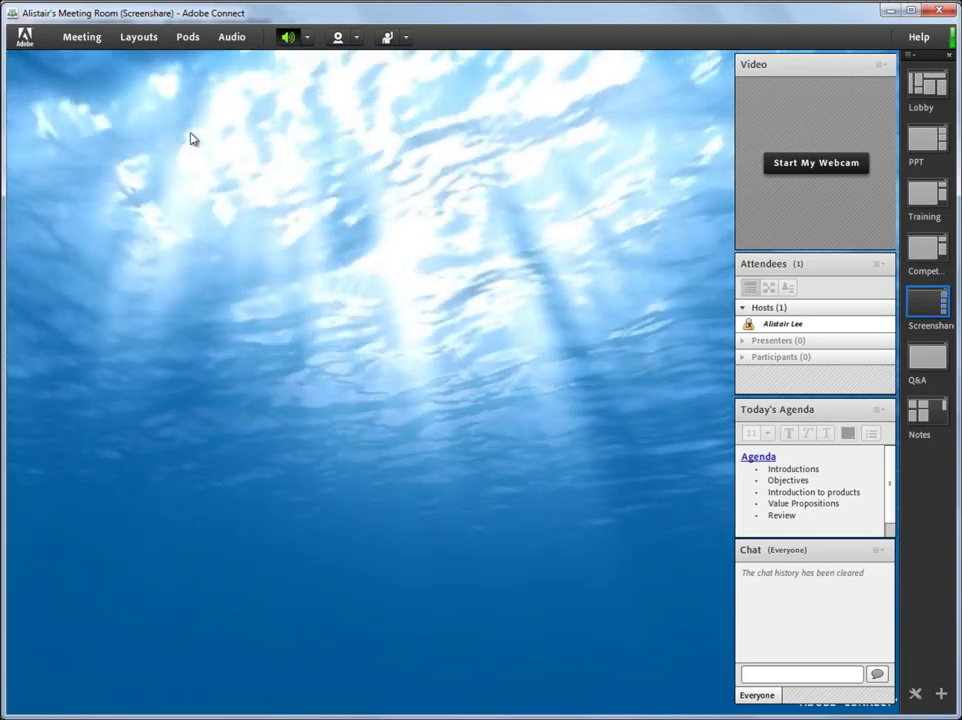
# In the Adobe Connect meeting room, add a new Share pod, made narrower and centred in the free area beside the other pods.
pyautogui.click(188, 37)
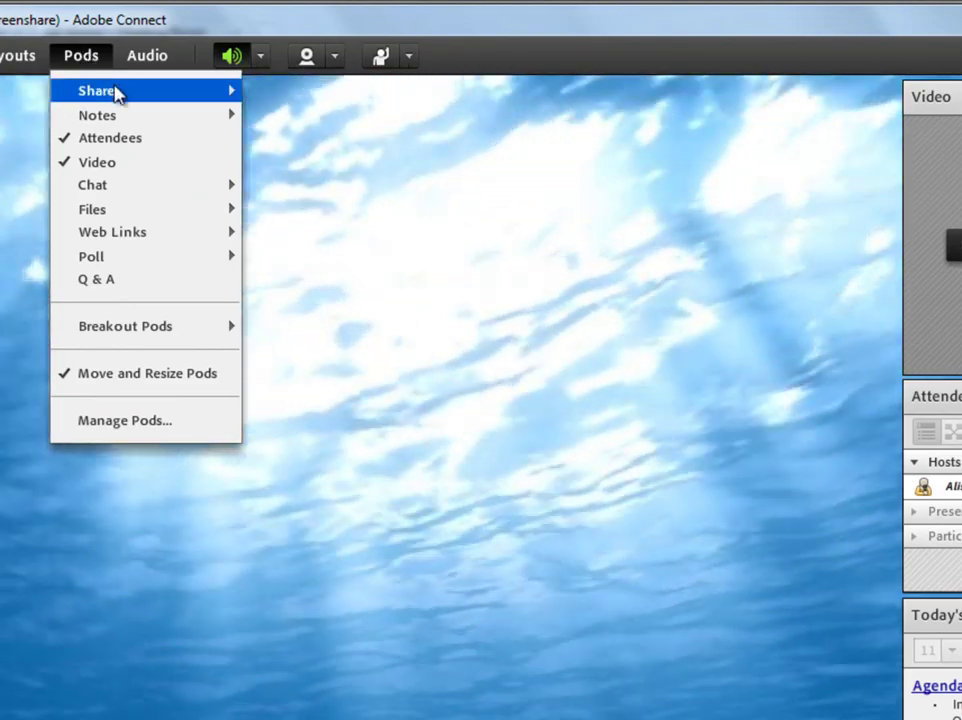
pyautogui.moveTo(118, 94)
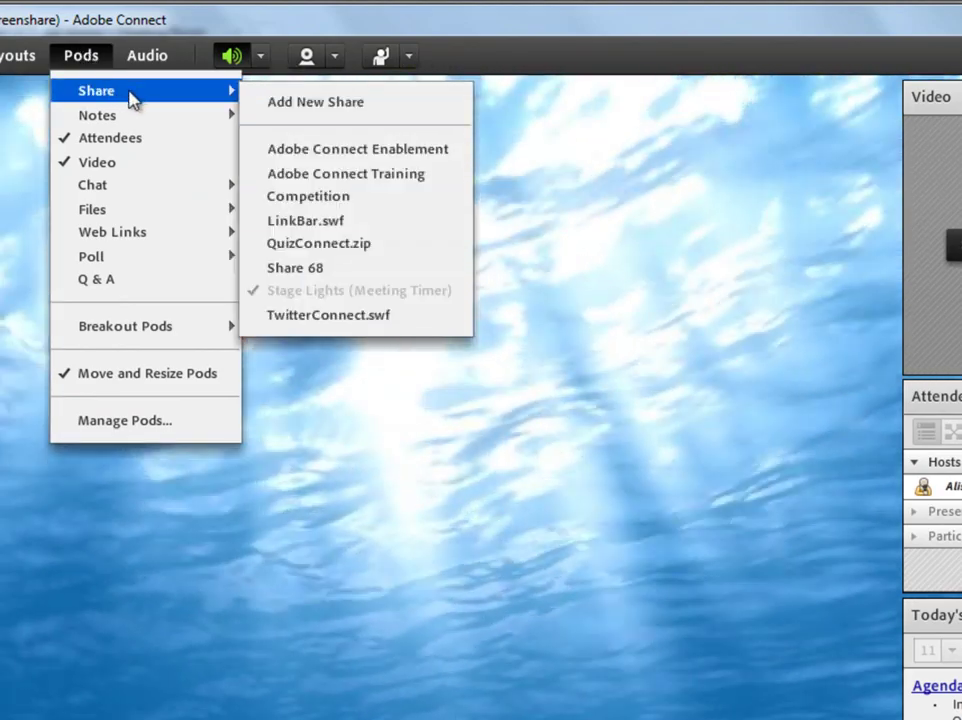
pyautogui.click(307, 101)
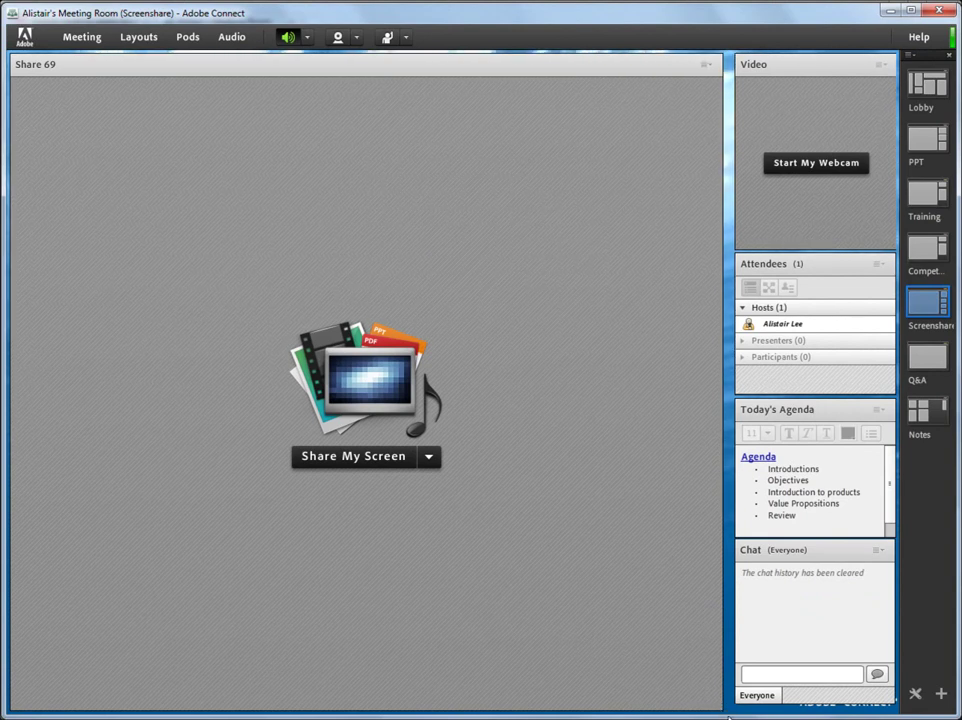
pyautogui.moveTo(724, 708); pyautogui.dragTo(427, 649)
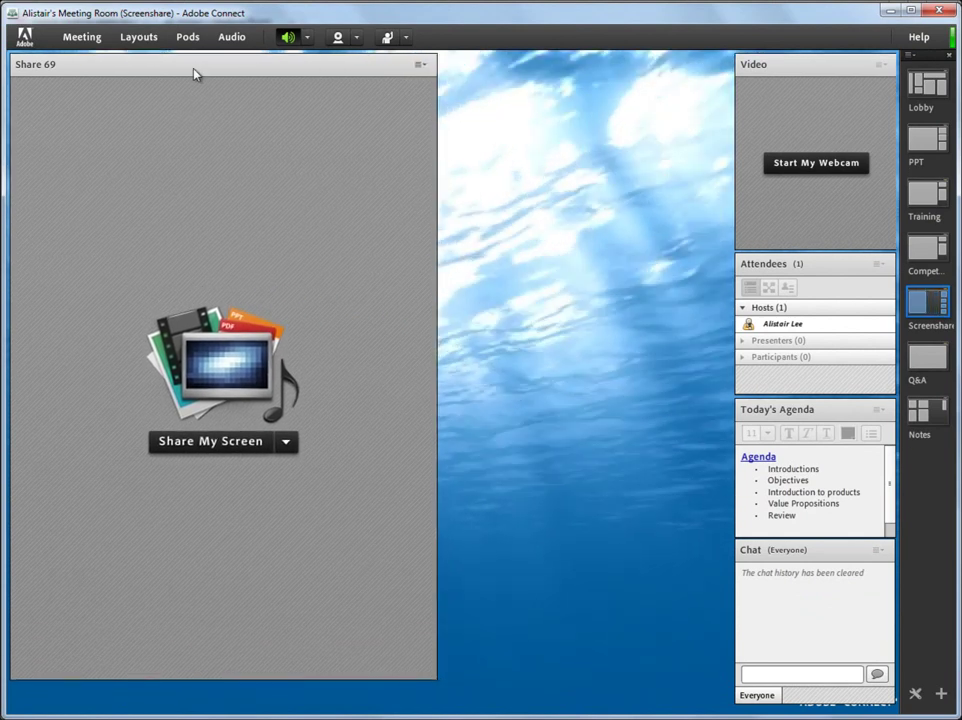
pyautogui.moveTo(195, 74); pyautogui.dragTo(360, 63)
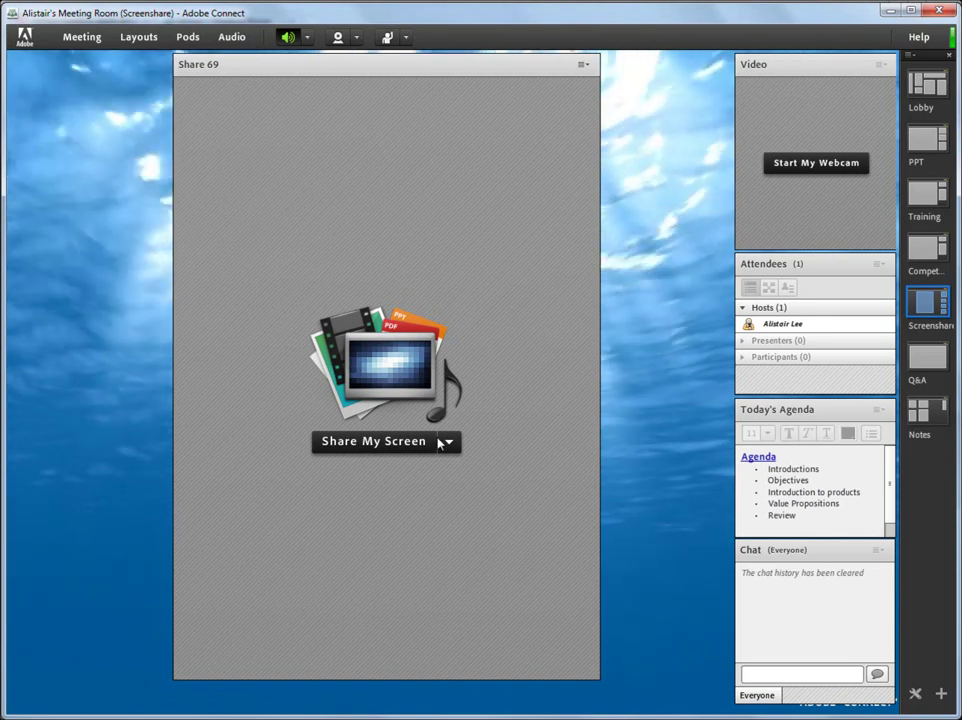
# Share the TwitterConnect document from the computer's Downloads folder in the new pod and stop sharing it again.
pyautogui.click(448, 442)
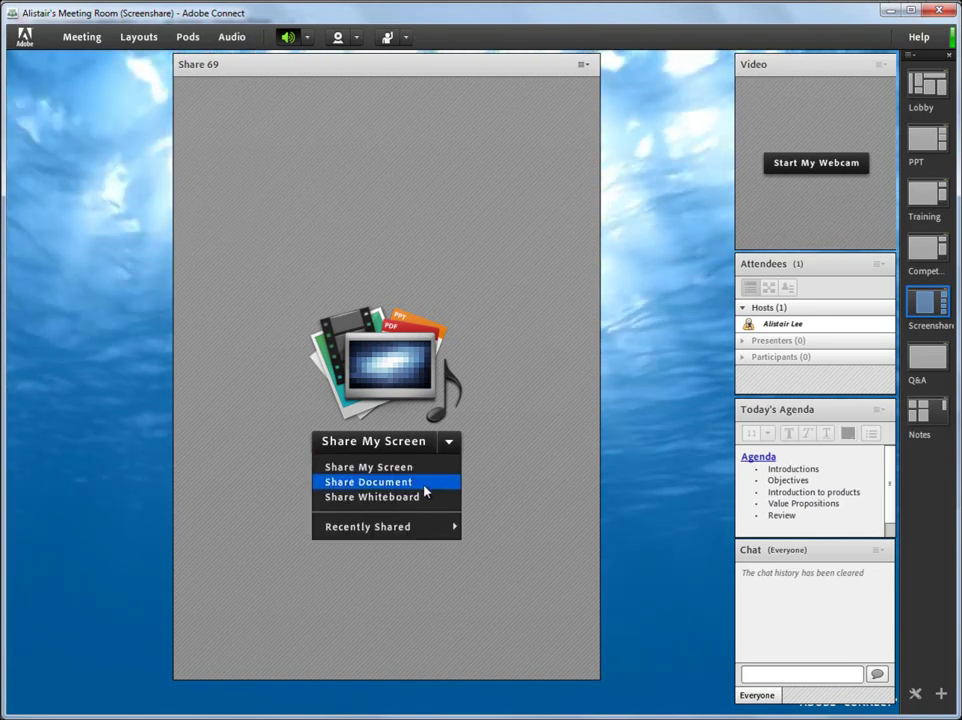
pyautogui.click(425, 489)
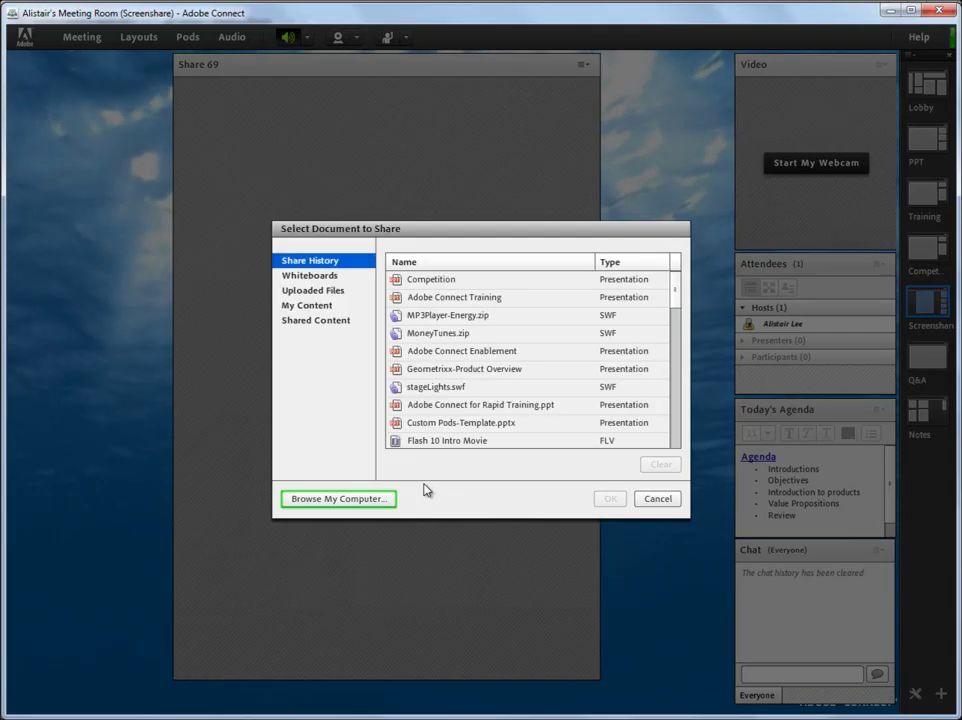
pyautogui.click(350, 500)
pyautogui.click(49, 186)
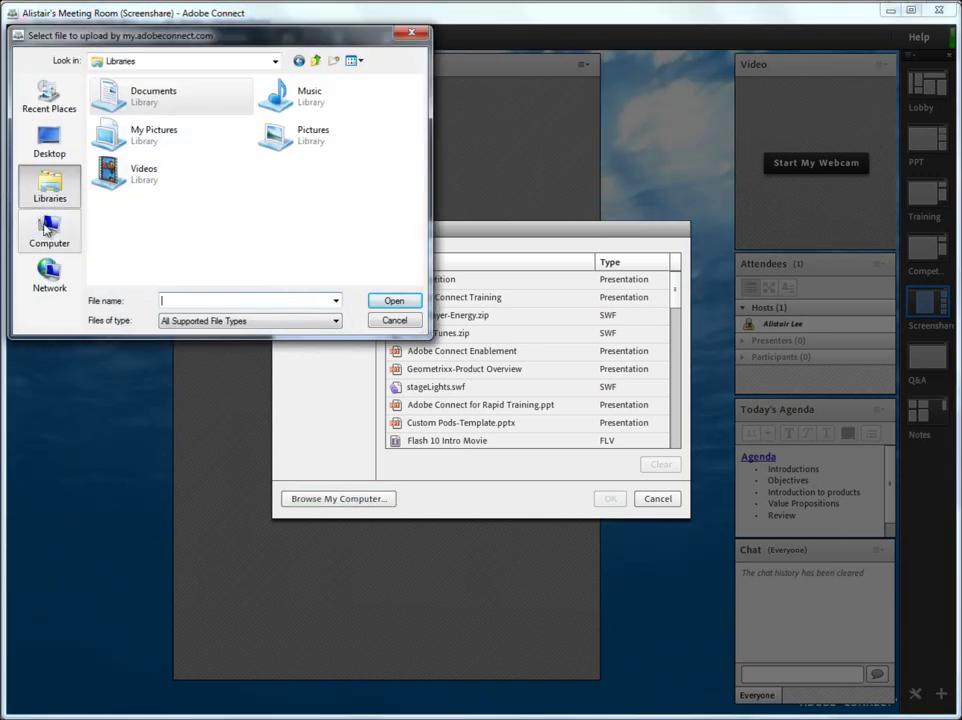
pyautogui.click(45, 230)
pyautogui.click(56, 180)
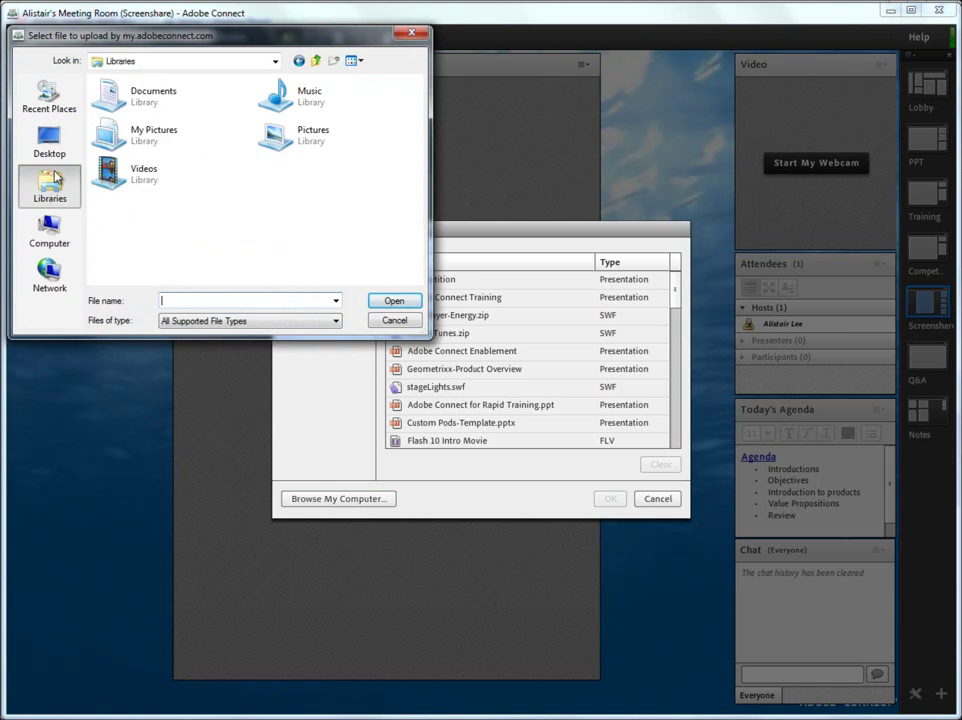
pyautogui.click(49, 145)
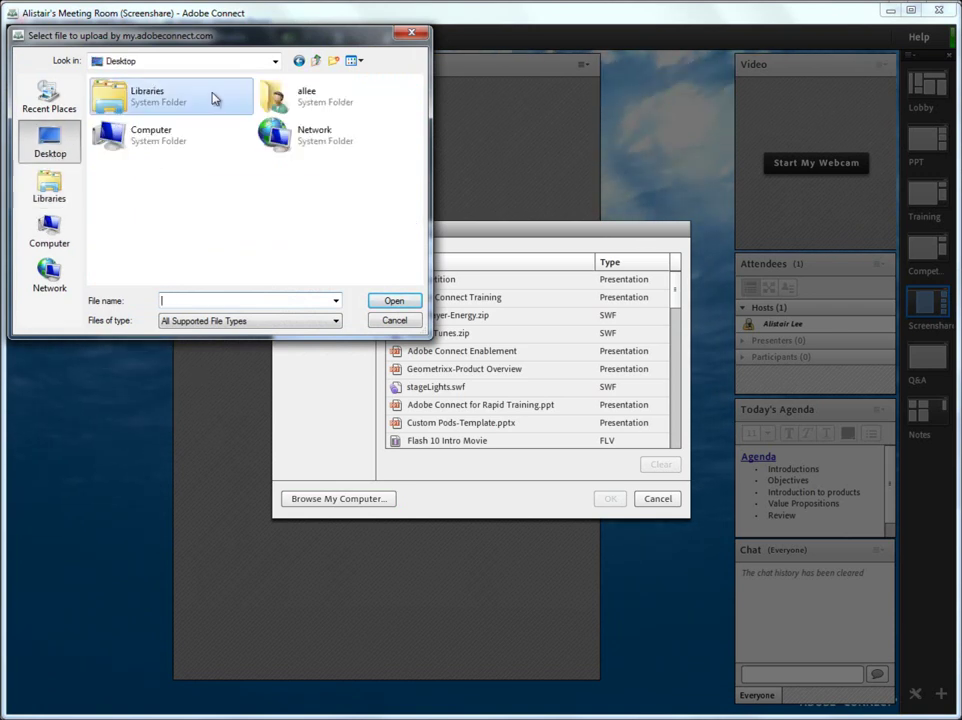
pyautogui.doubleClick(305, 93)
pyautogui.doubleClick(240, 98)
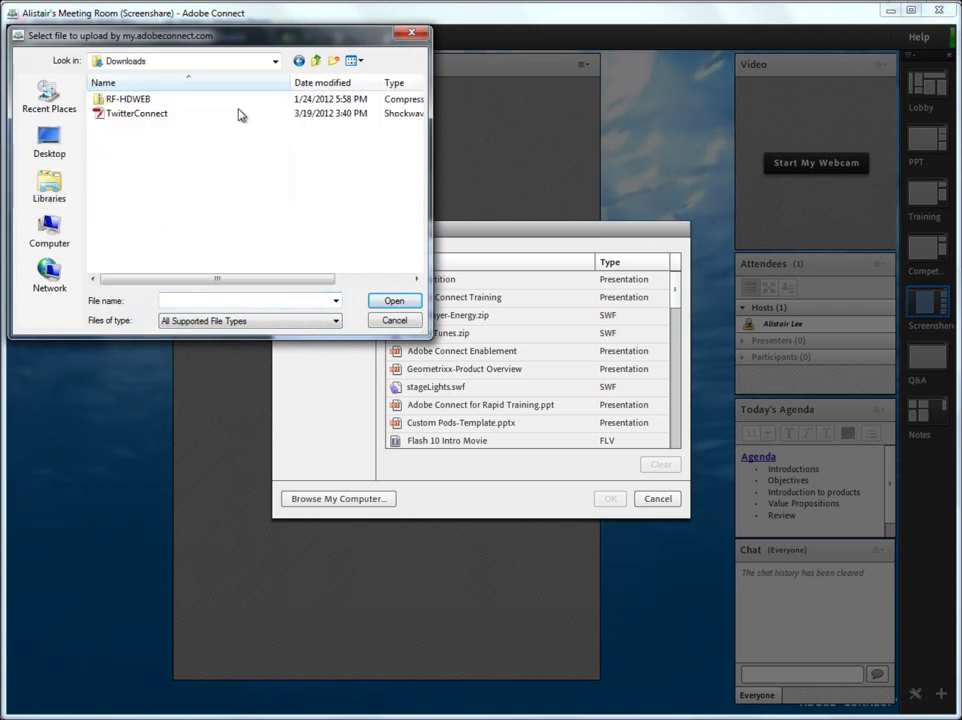
pyautogui.click(170, 116)
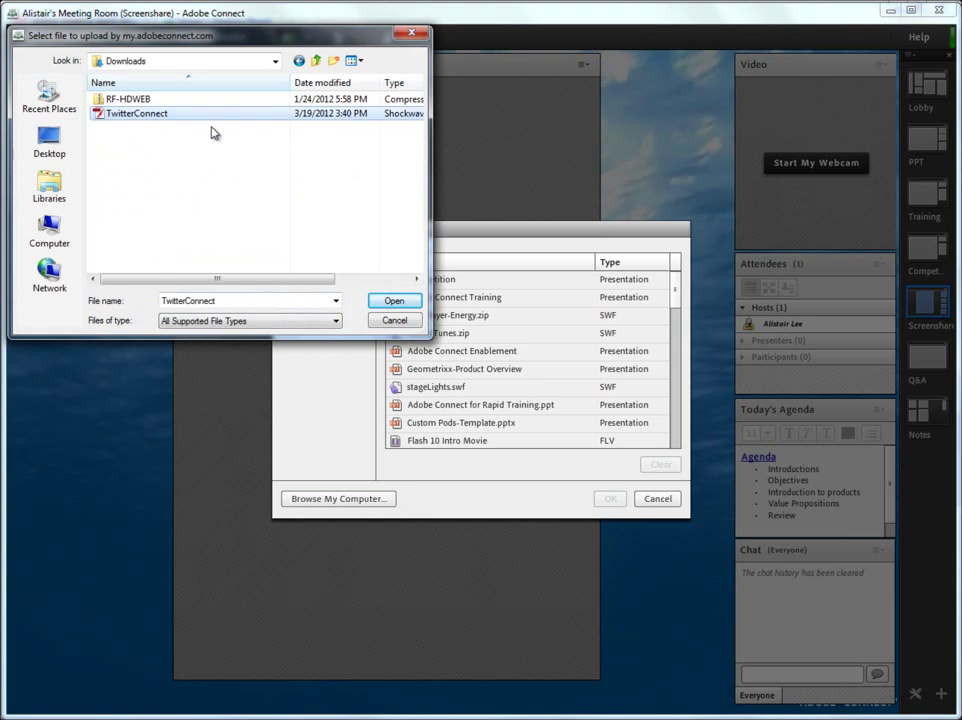
pyautogui.click(405, 302)
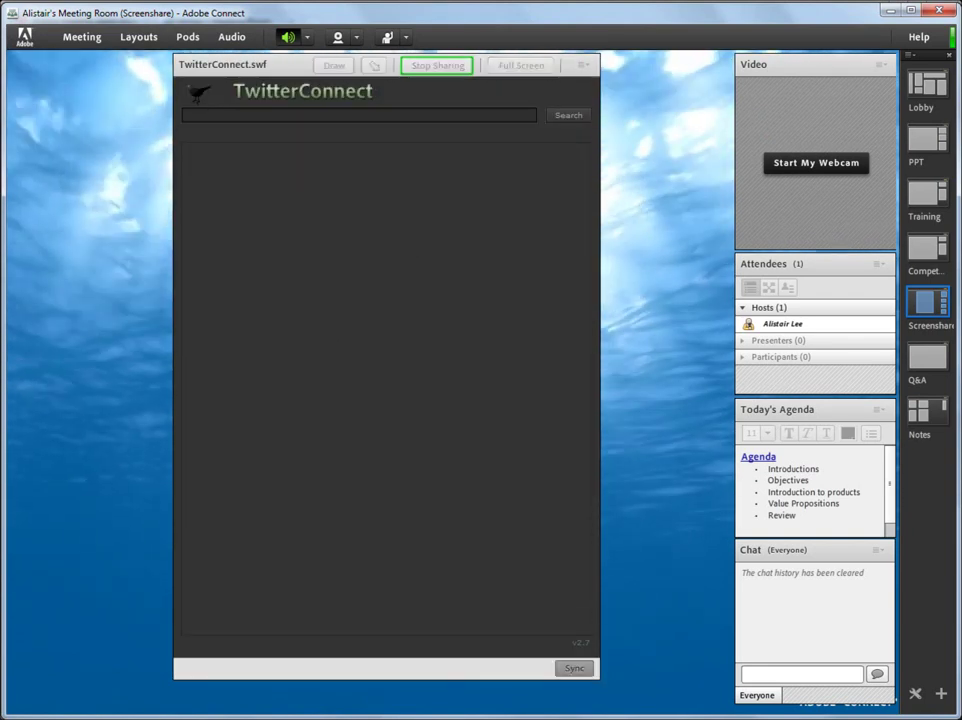
pyautogui.click(436, 66)
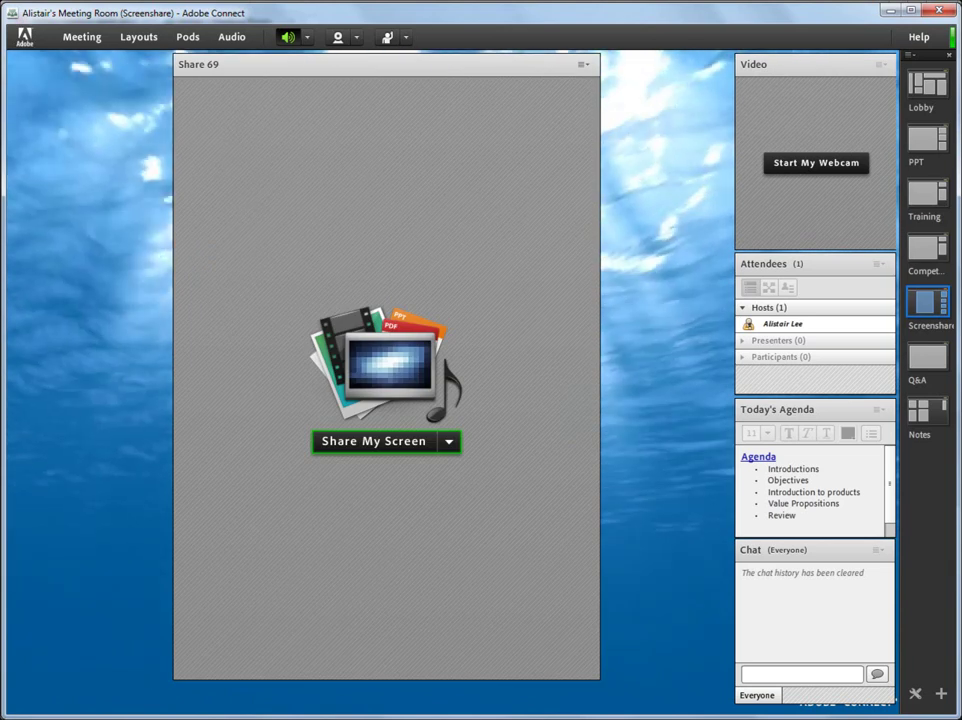
# Switch to the Windows Explorer Downloads window and drop the TwitterConnect file directly onto the empty Share pod to upload it.
pyautogui.hotkey('alt', 'Tab')
pyautogui.moveTo(422, 52); pyautogui.dragTo(822, 44)
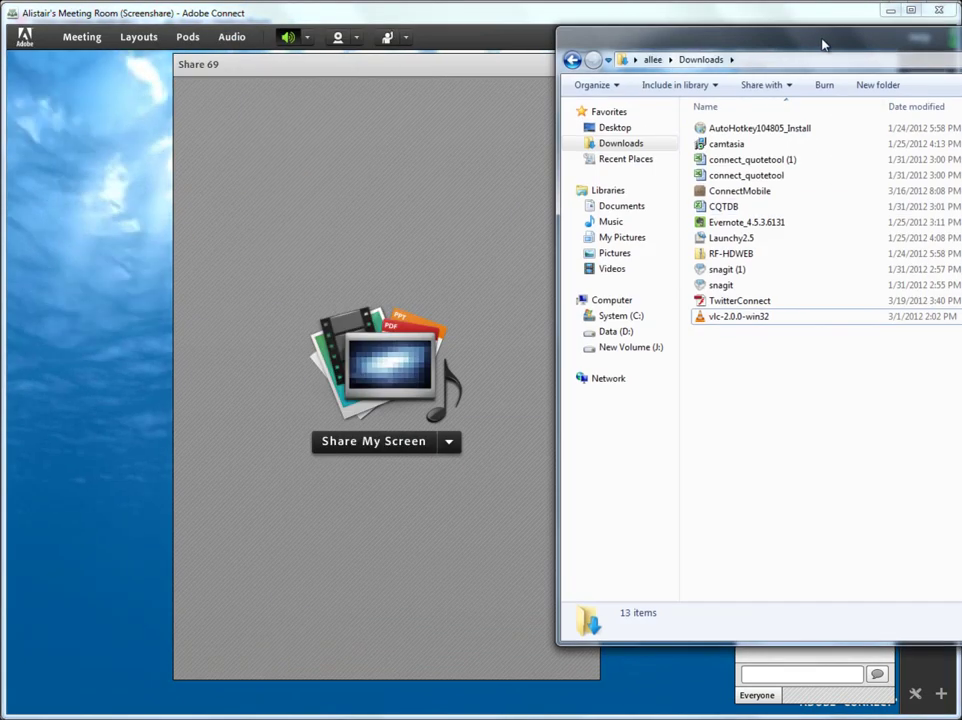
pyautogui.moveTo(711, 300); pyautogui.dragTo(667, 313)
pyautogui.moveTo(446, 310); pyautogui.dragTo(445, 308)
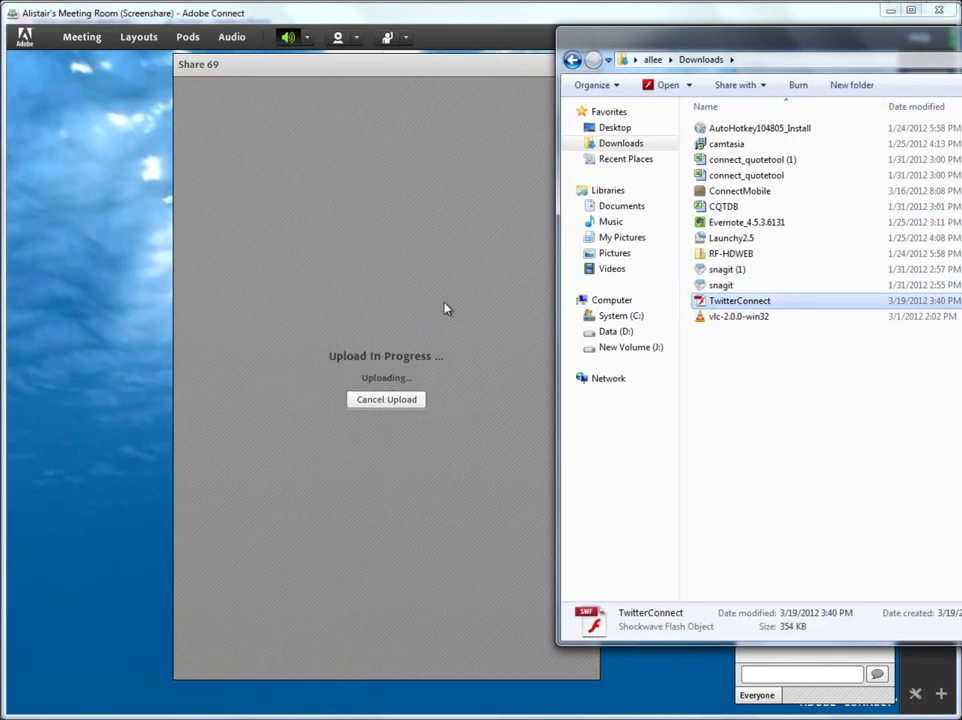
pyautogui.click(404, 262)
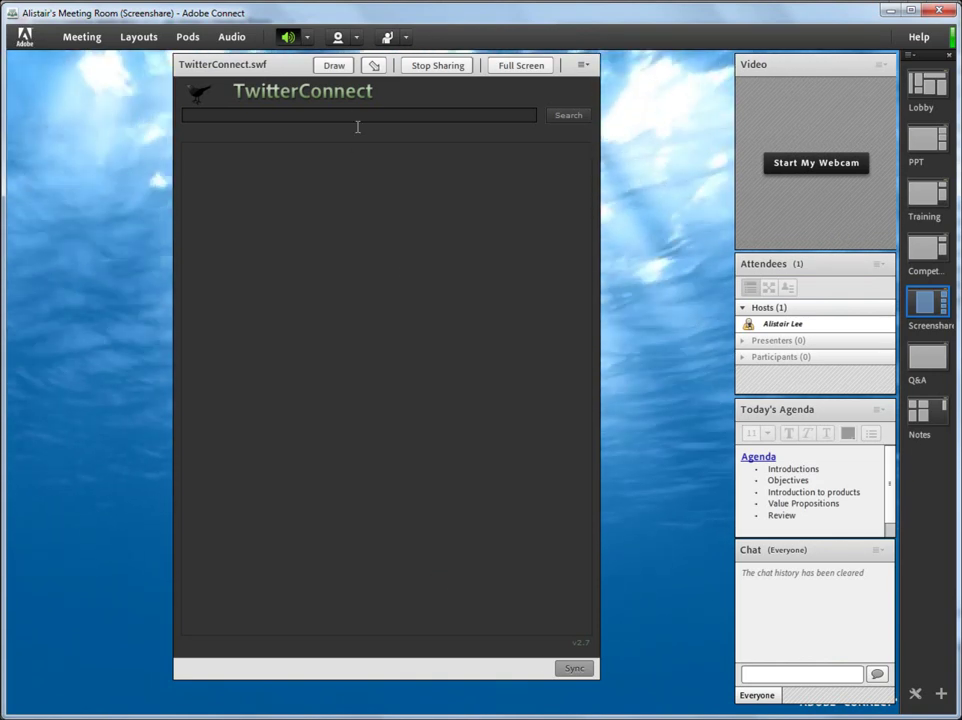
# Search for "adobe" in the TwitterConnect pod and turn off the pod's Sync.
pyautogui.click(357, 114)
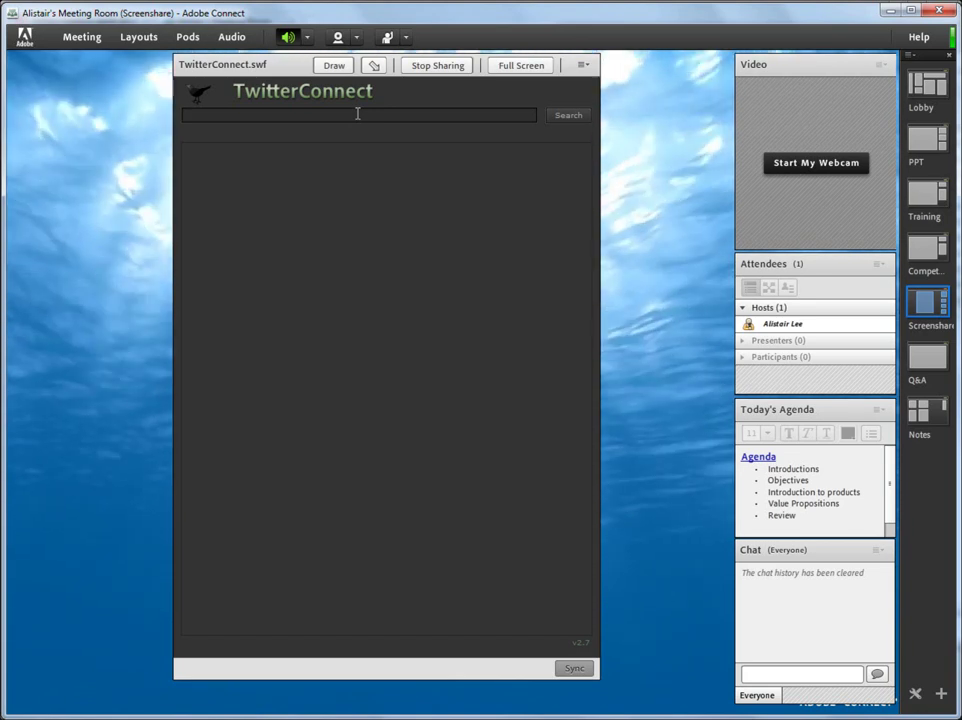
pyautogui.write('adobe')
pyautogui.press('Return')
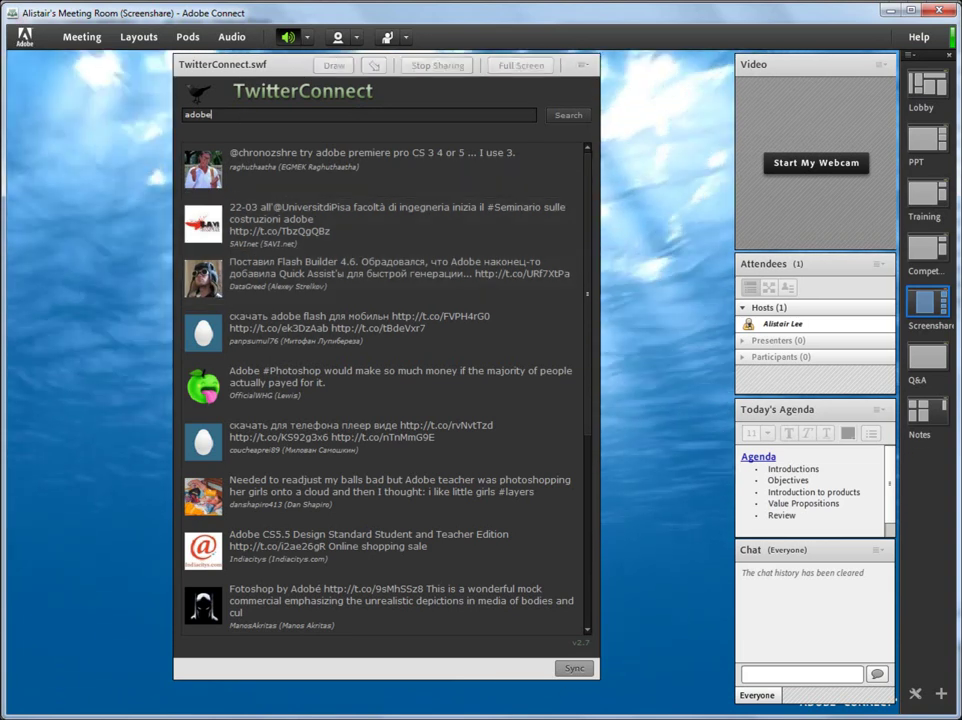
pyautogui.click(575, 668)
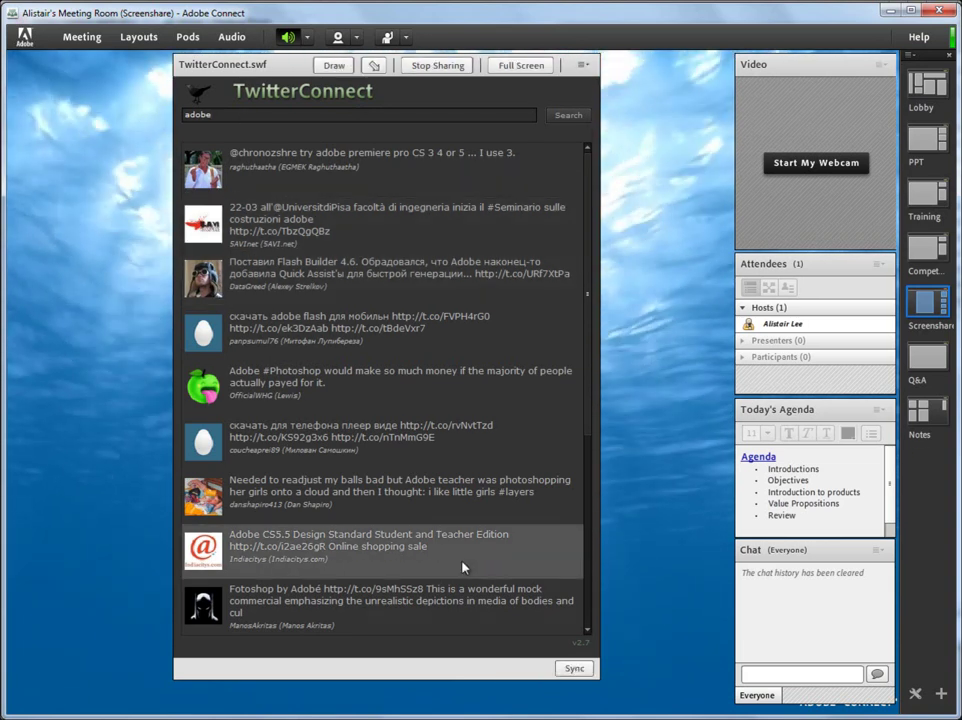